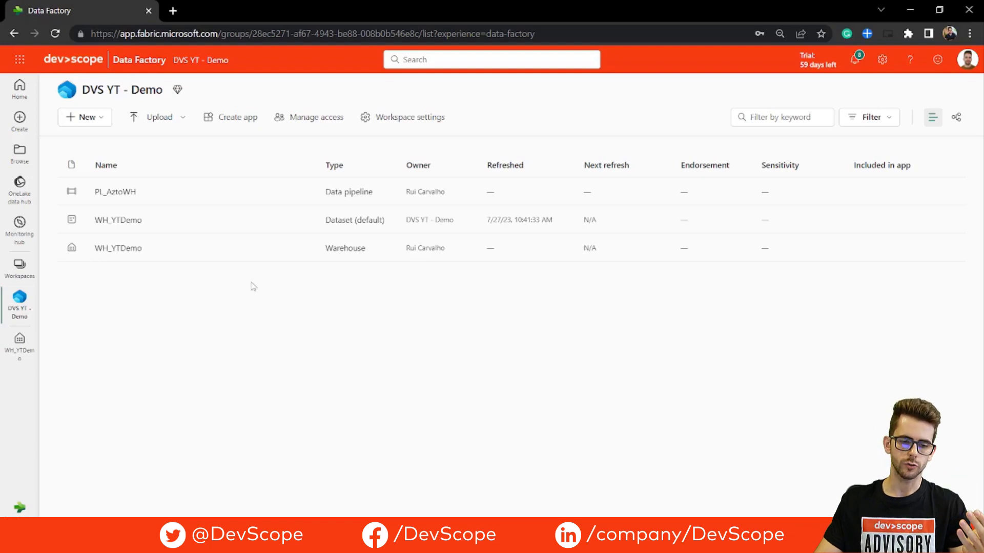
Open the WH_YTDemo warehouse and preview the TransactionHistory table in the Production schema.
left_click(120, 249)
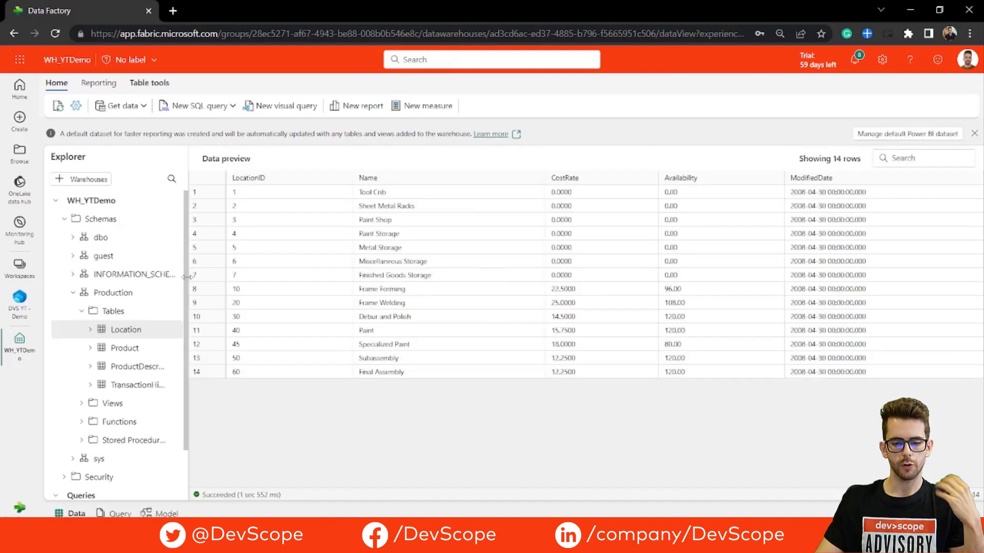
left_click_drag(186, 276, 256, 277)
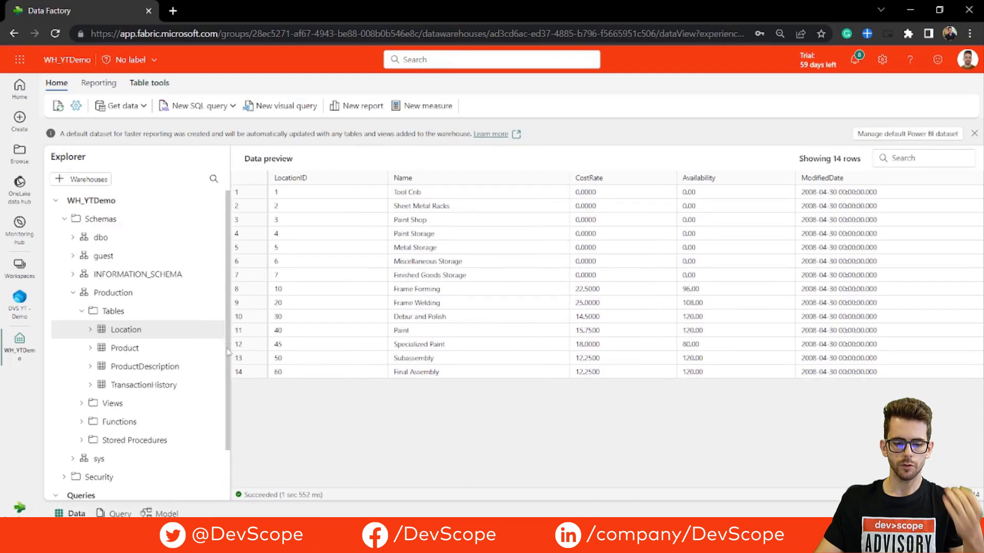
left_click_drag(227, 353, 225, 412)
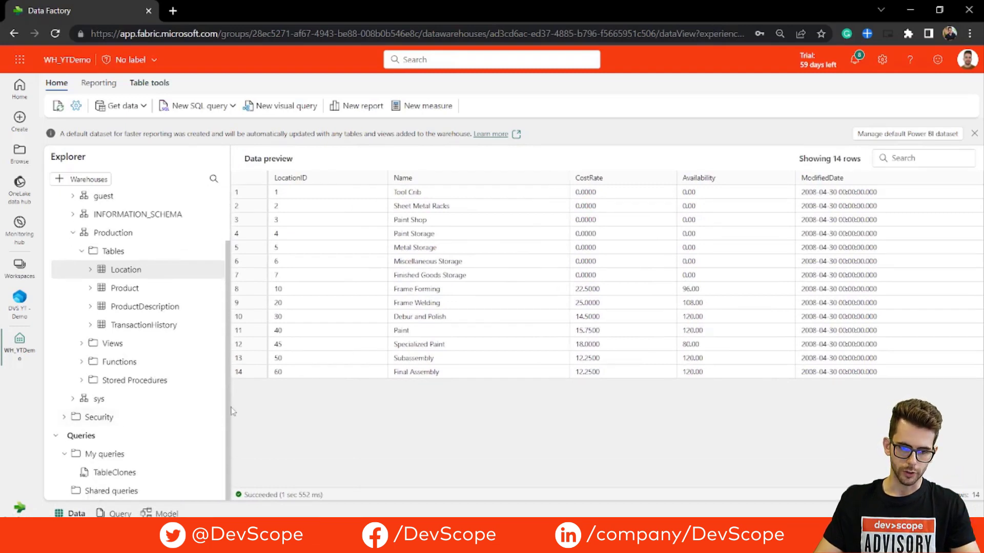
left_click(175, 332)
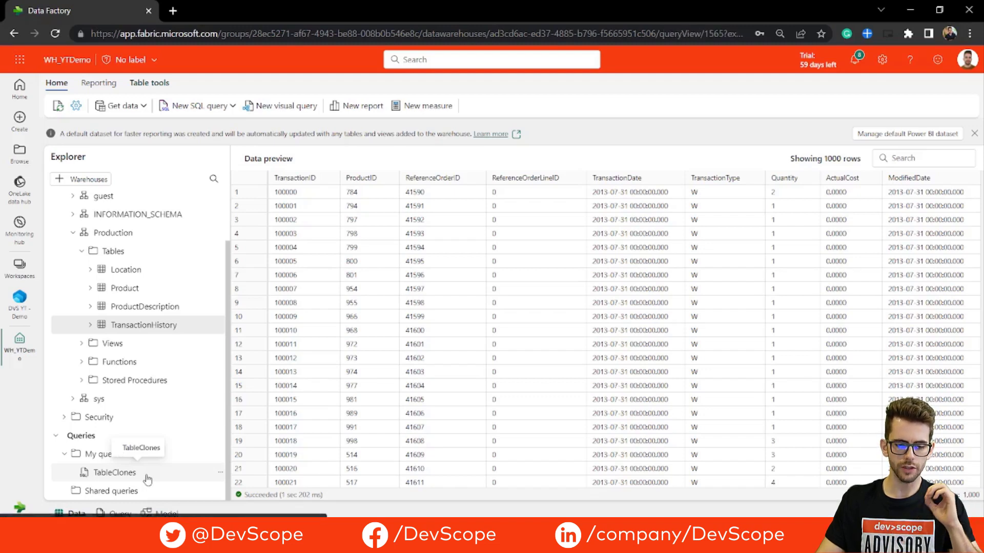
Open the saved query TableClones and review its statement that clones the TransactionHistory table.
left_click(147, 476)
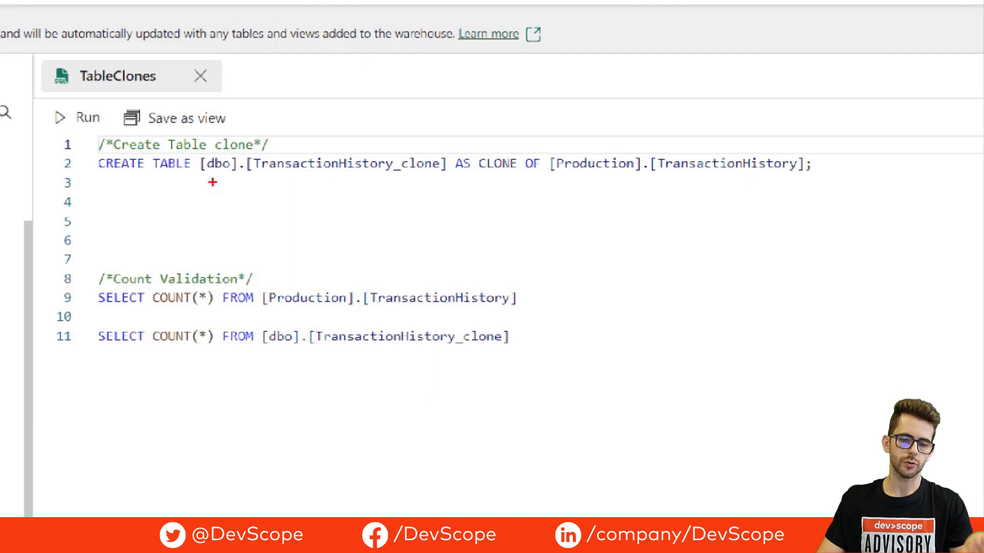
left_click_drag(245, 183, 445, 184)
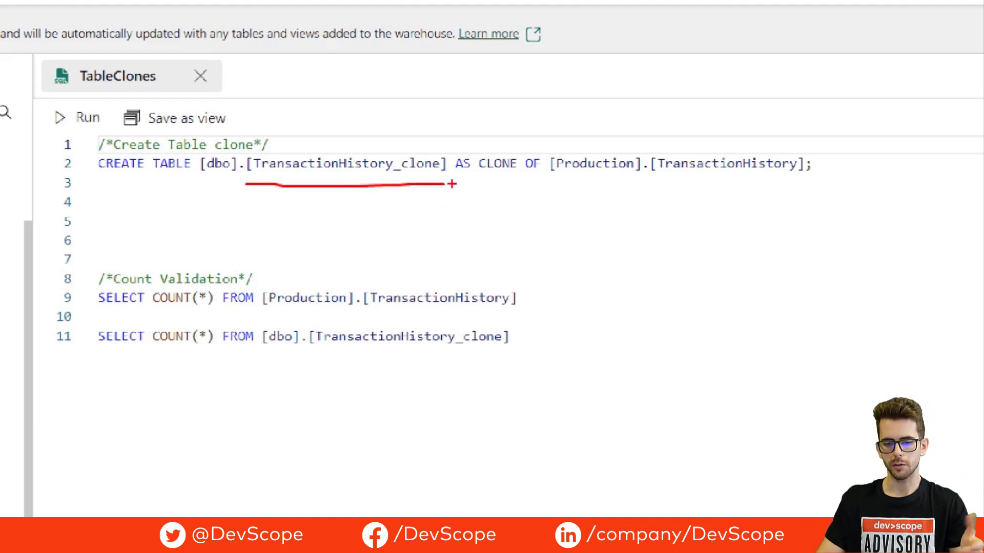
left_click_drag(476, 187, 806, 183)
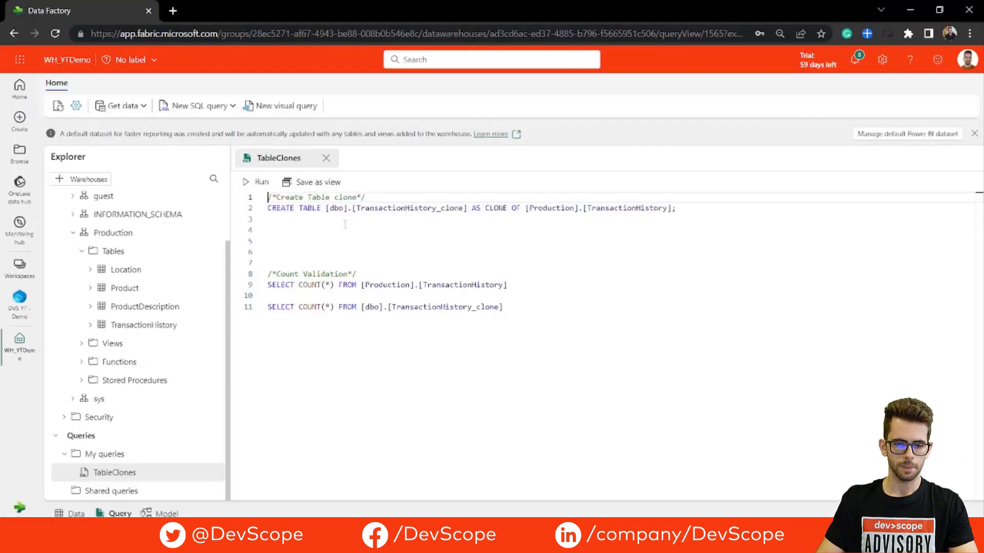
Change the clone's target schema to Production in the CREATE TABLE statement and run only that statement.
left_click_drag(529, 208, 574, 209)
key("ctrl+c")
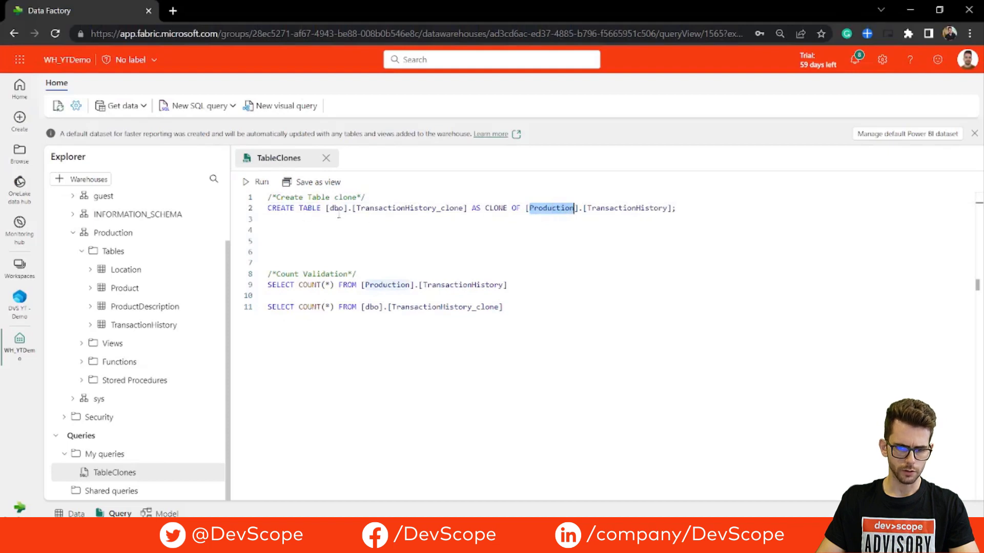
double_click(334, 209)
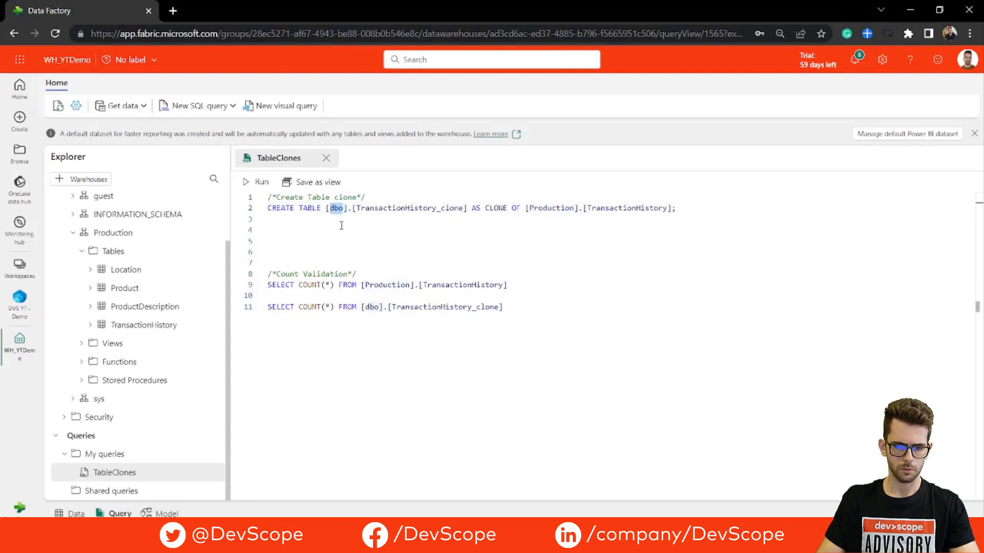
key("ctrl+v")
left_click_drag(639, 223, 267, 197)
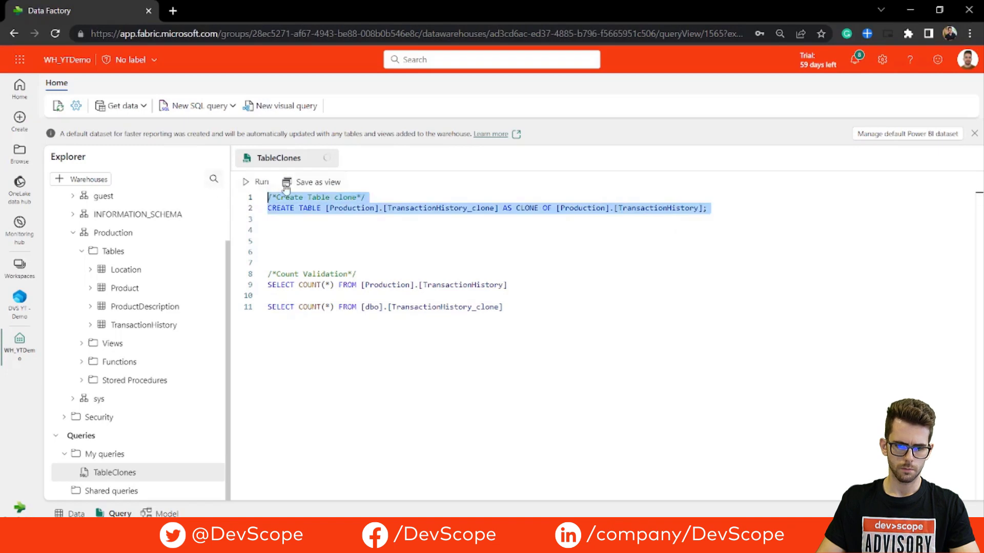
left_click(255, 182)
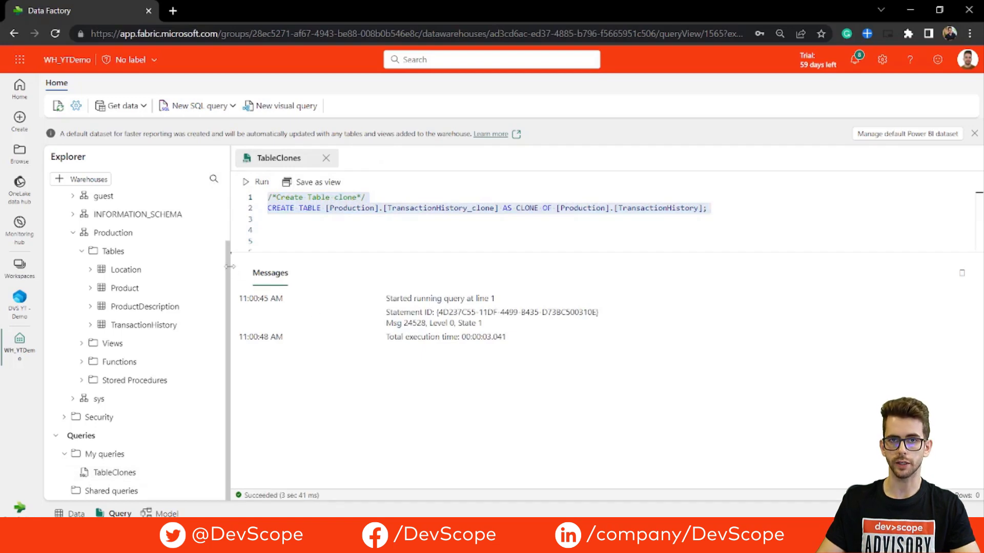
Refresh the Production schema's tables and preview the data of TransactionHistory_clone.
left_click_drag(229, 266, 265, 271)
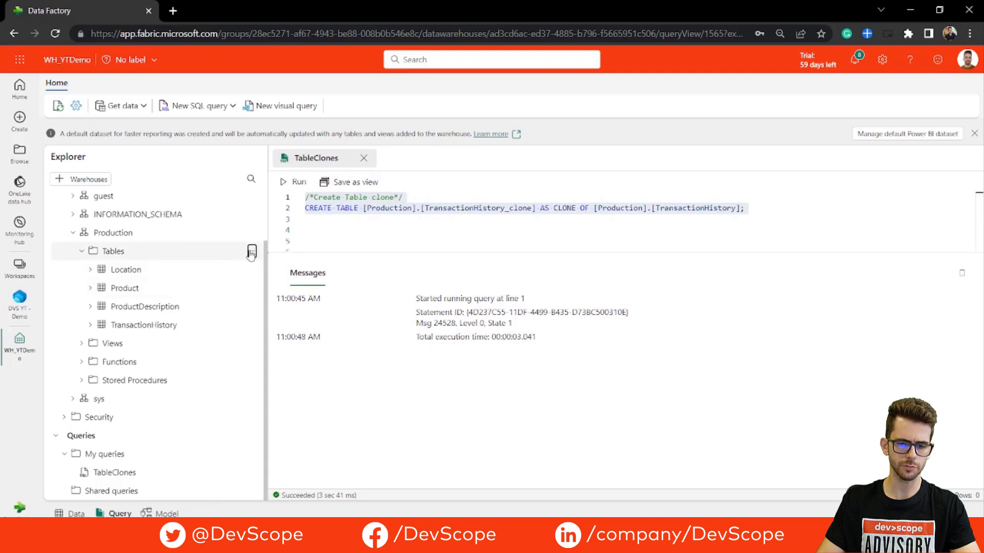
left_click(251, 251)
left_click(282, 280)
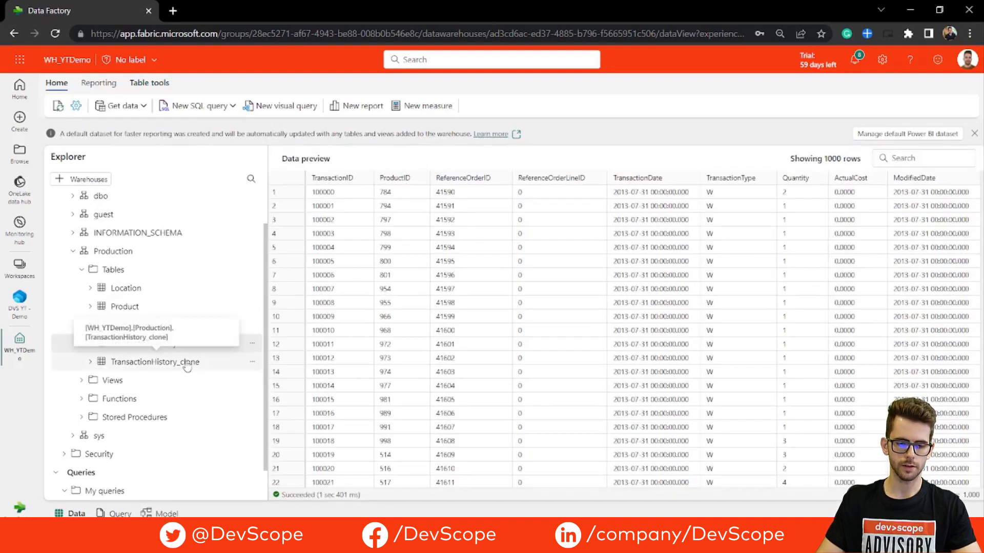
left_click(203, 365)
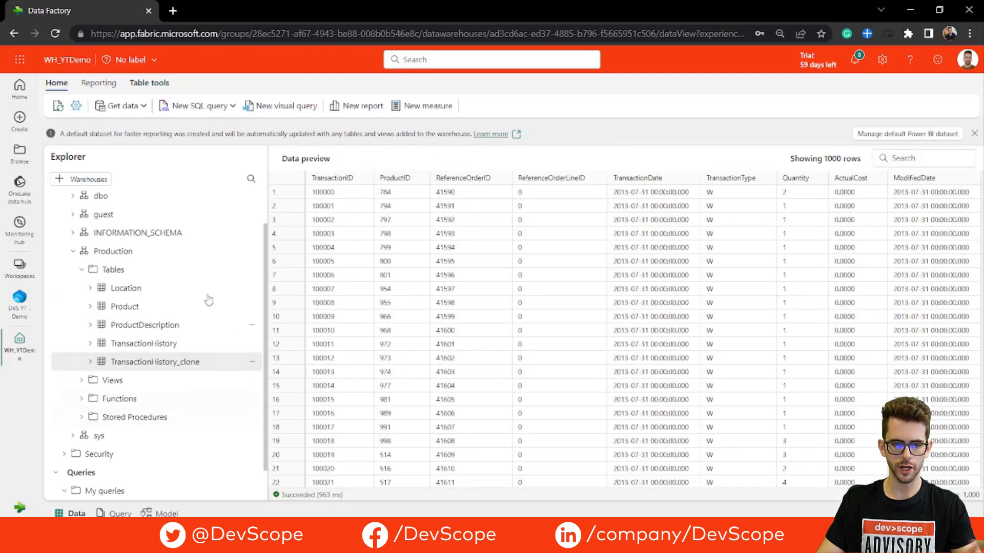
Return to the TableClones query and try to run its two Count Validation SELECT statements.
scroll(208, 438, "down", 1)
left_click(132, 474)
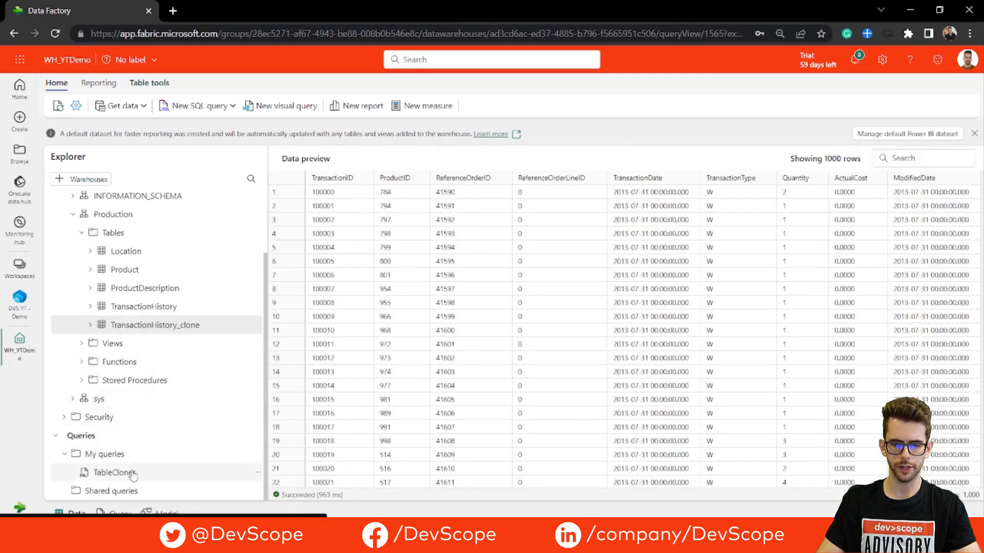
scroll(517, 234, "down", 2)
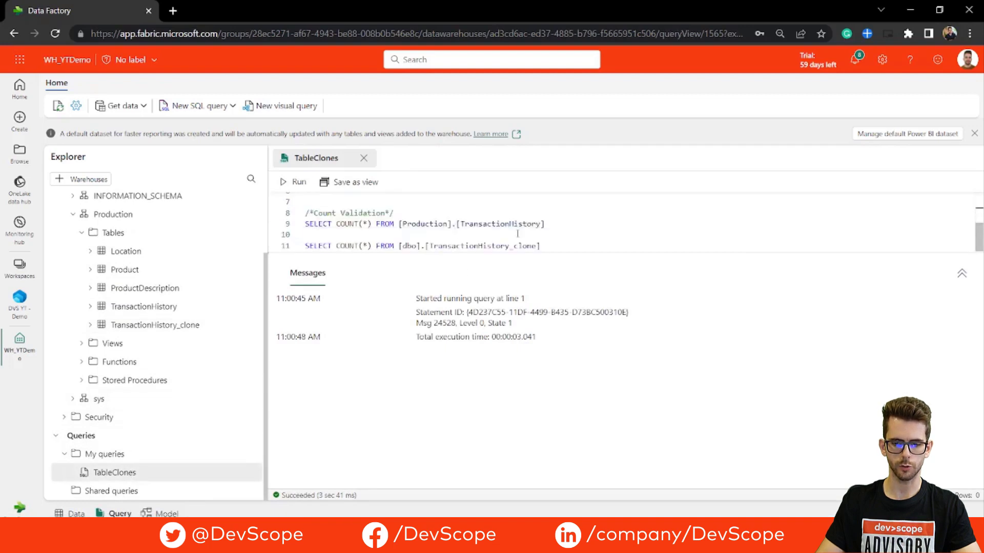
left_click_drag(553, 248, 297, 219)
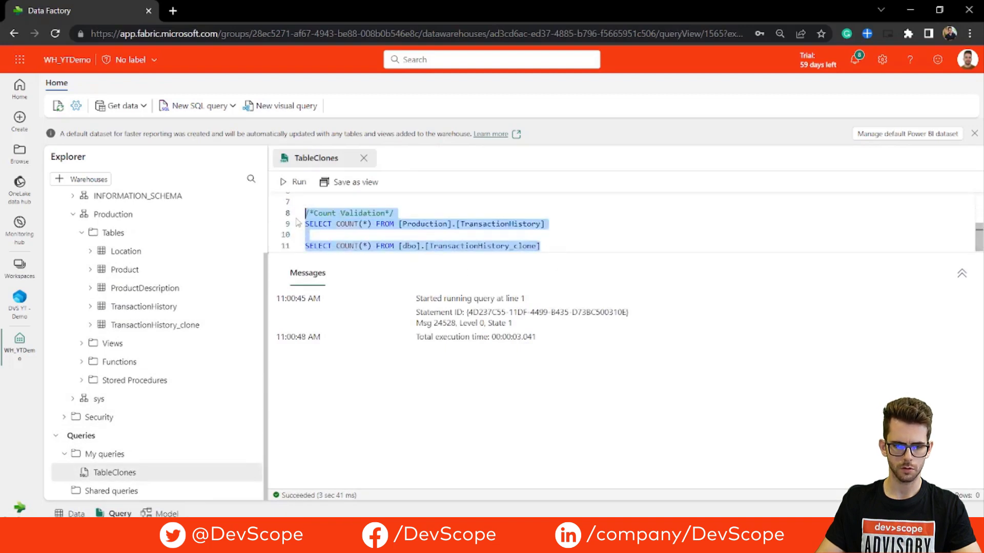
left_click(286, 182)
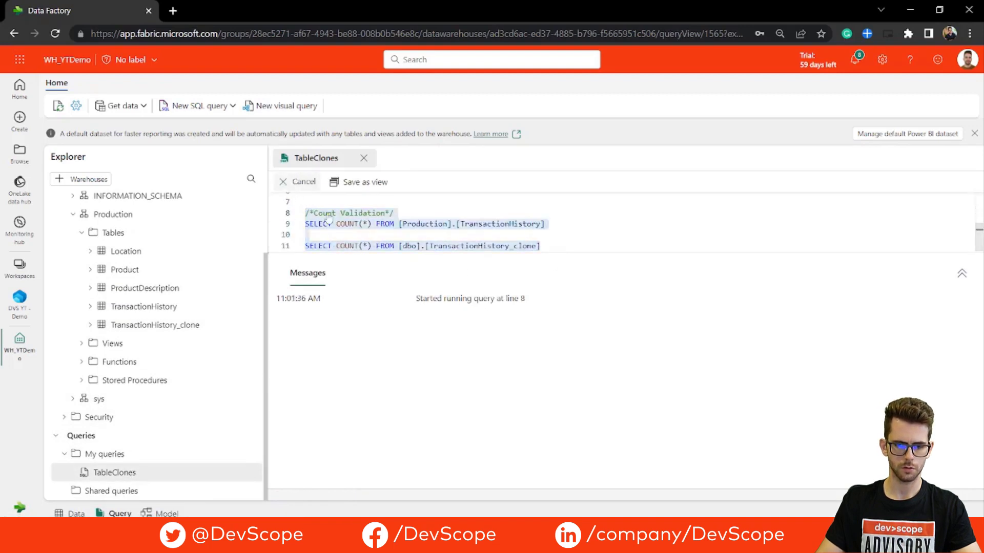
Set the schema in the TransactionHistory_clone count query to Production.
left_click(564, 237)
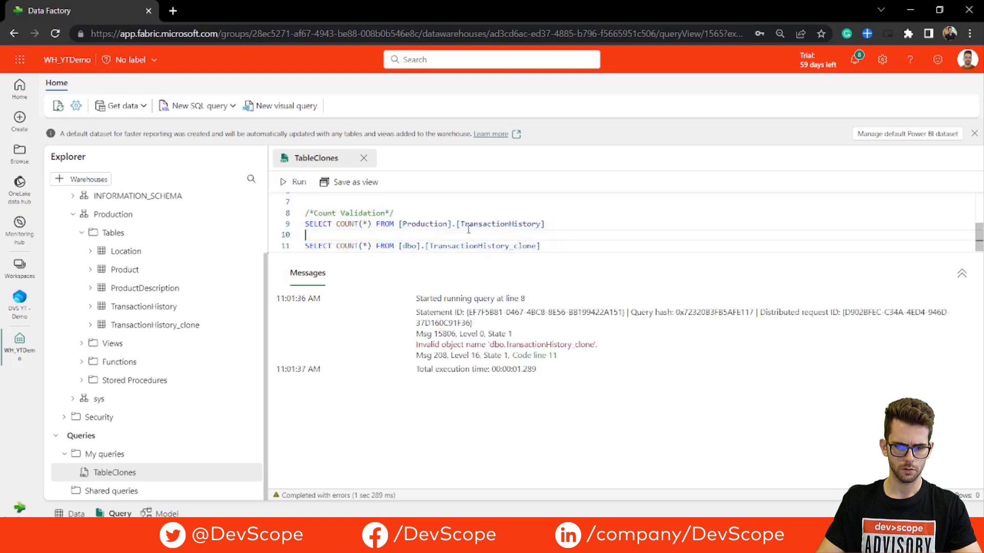
double_click(409, 224)
key("ctrl+c")
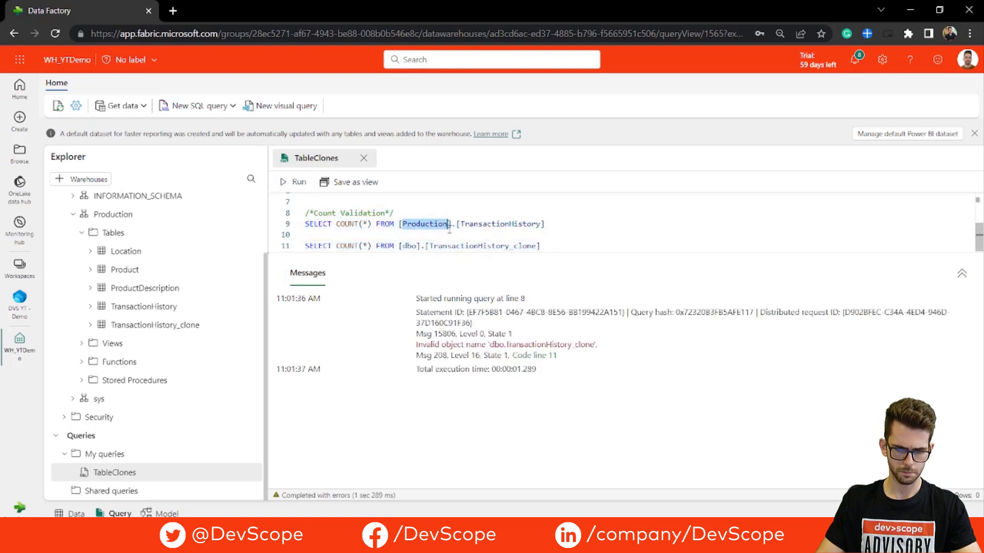
double_click(408, 246)
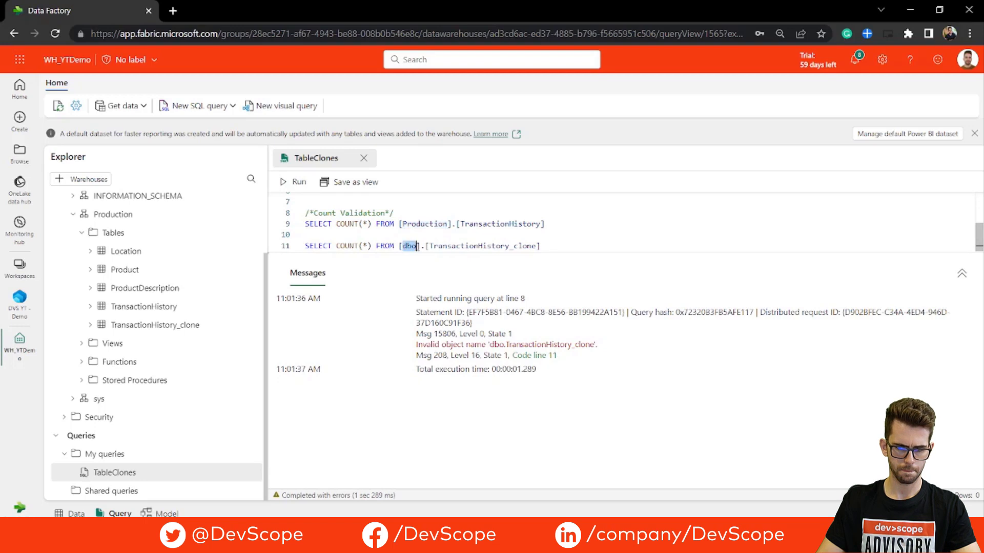
key("ctrl+v")
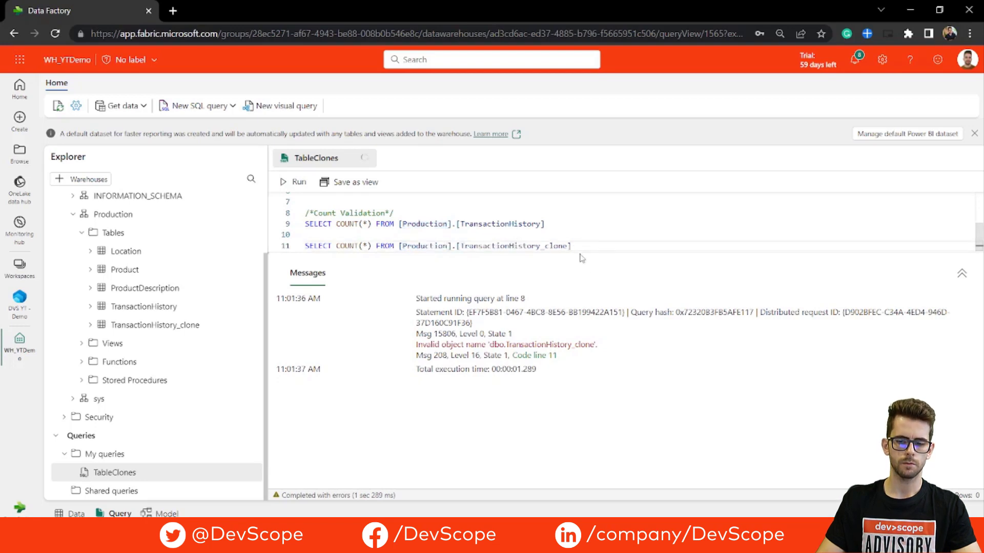
Enlarge the query editor area, run both Count Validation statements and display the second result set.
left_click_drag(580, 255, 582, 288)
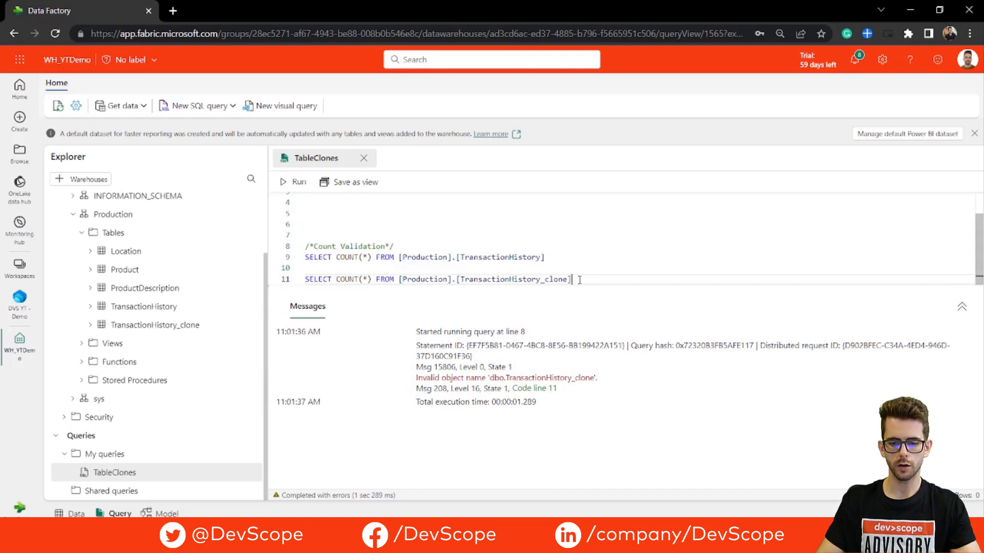
left_click_drag(581, 279, 306, 246)
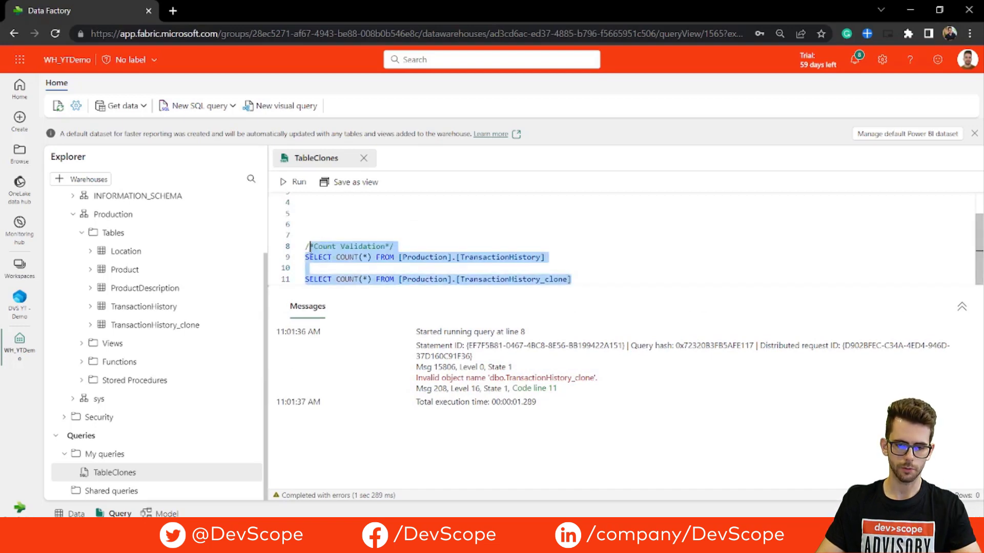
left_click(288, 182)
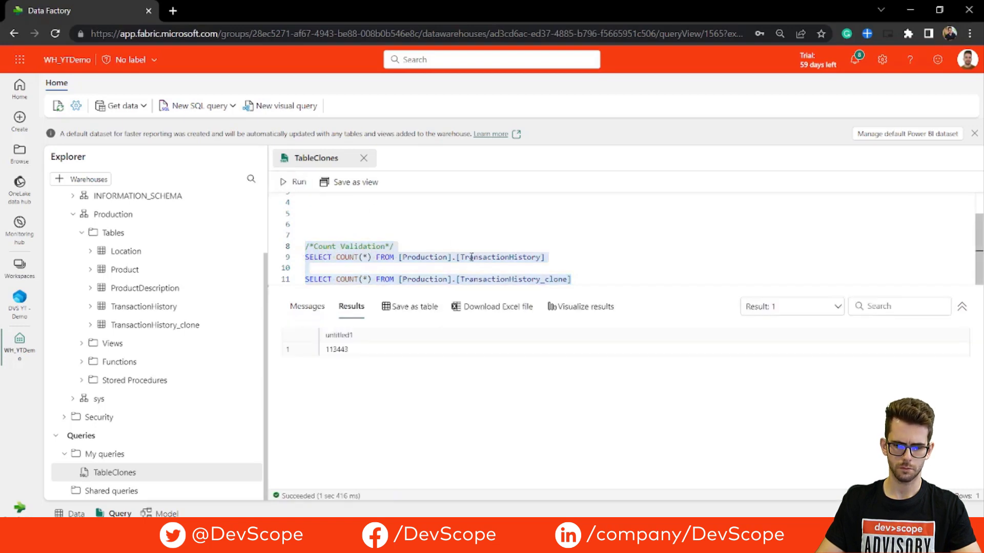
left_click(841, 309)
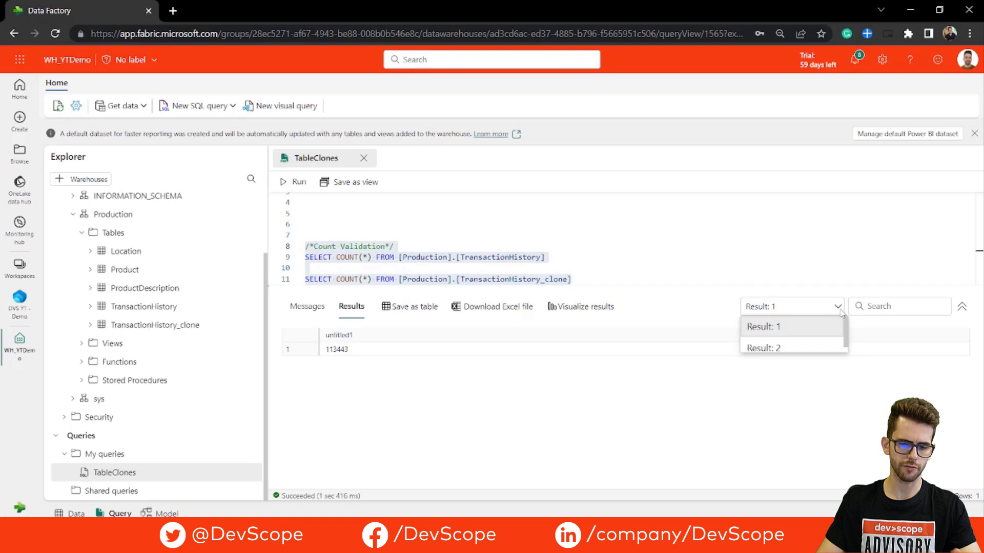
left_click(816, 351)
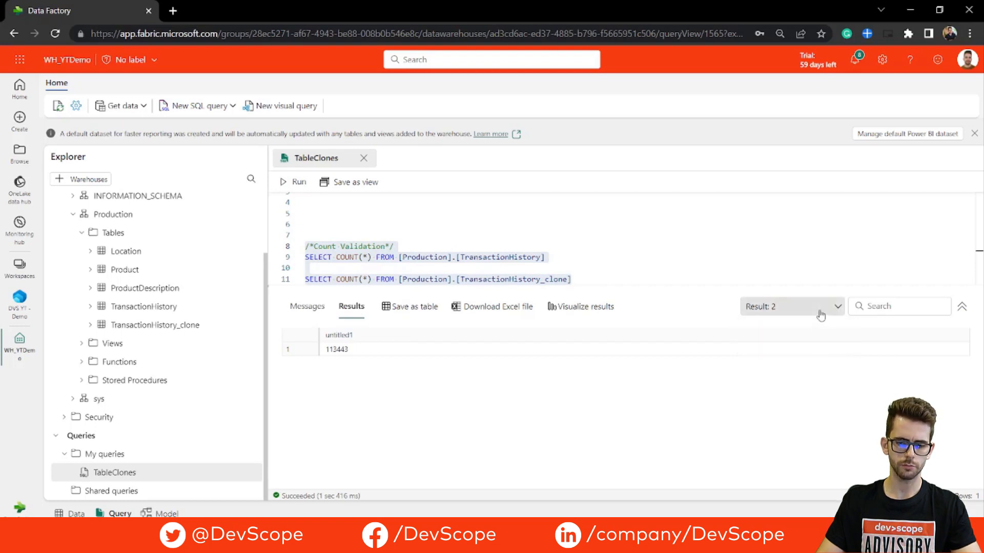